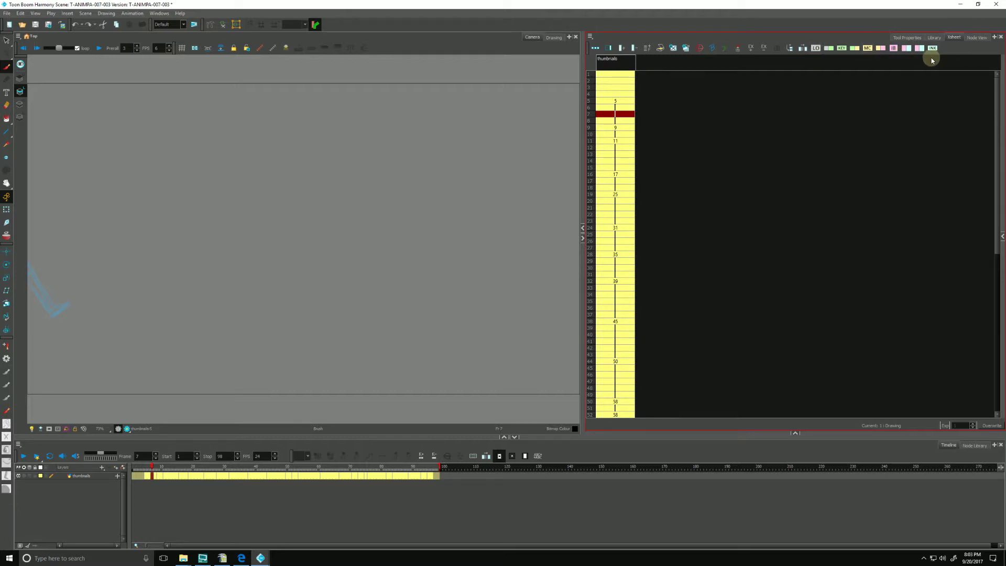
# Select the thumbnails column header in the Xsheet.
pyautogui.click(614, 64)
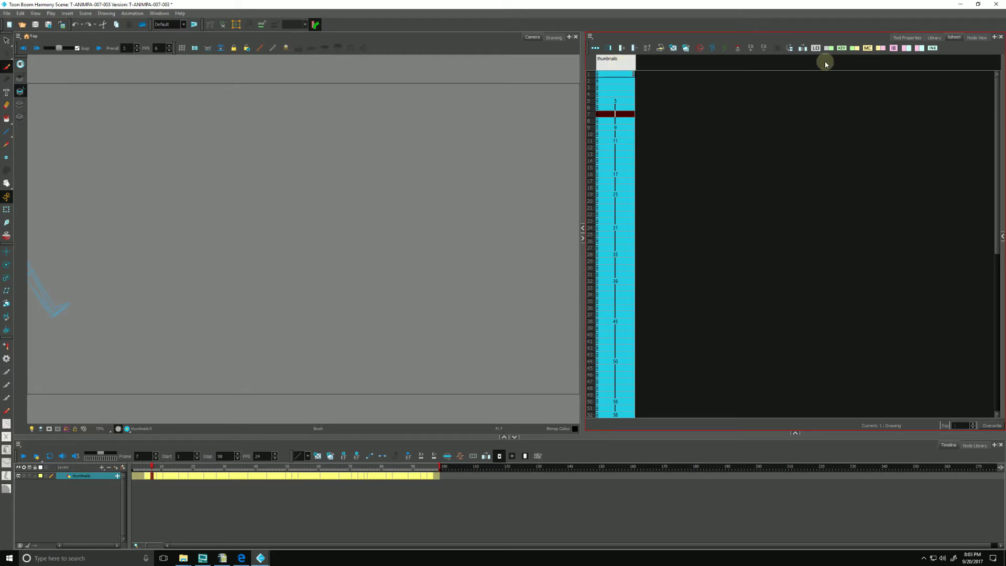
# At frame 28, convert thumbnails to a layout column named thumbnails_LO, then deselect to show its grey.
pyautogui.moveTo(168, 466); pyautogui.dragTo(221, 467)
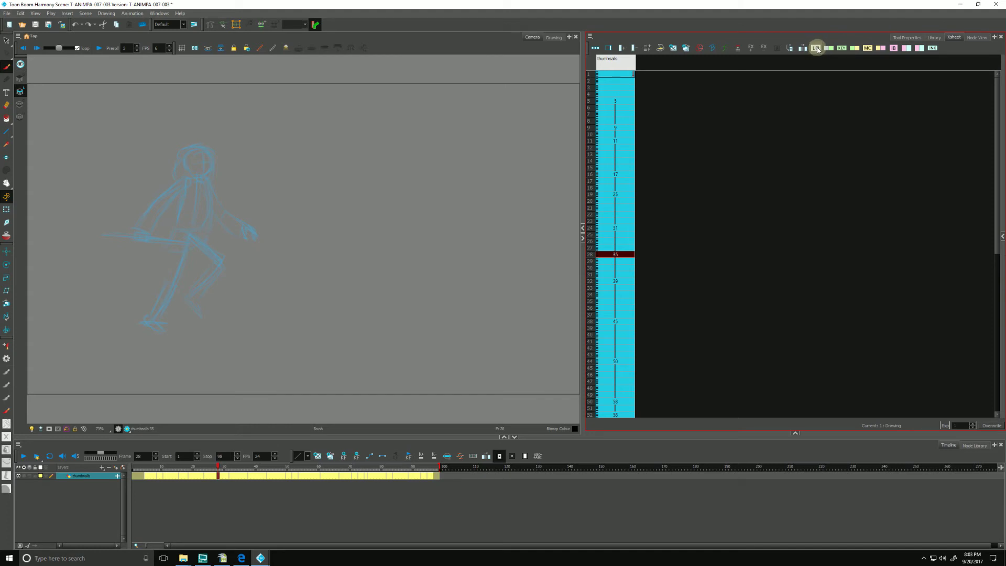
pyautogui.click(816, 49)
pyautogui.click(99, 518)
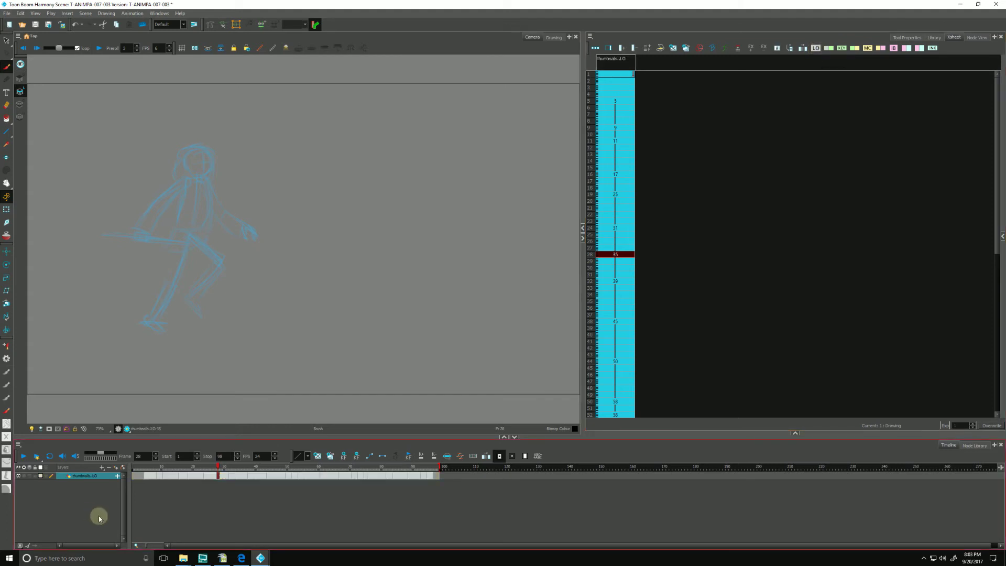
pyautogui.click(101, 521)
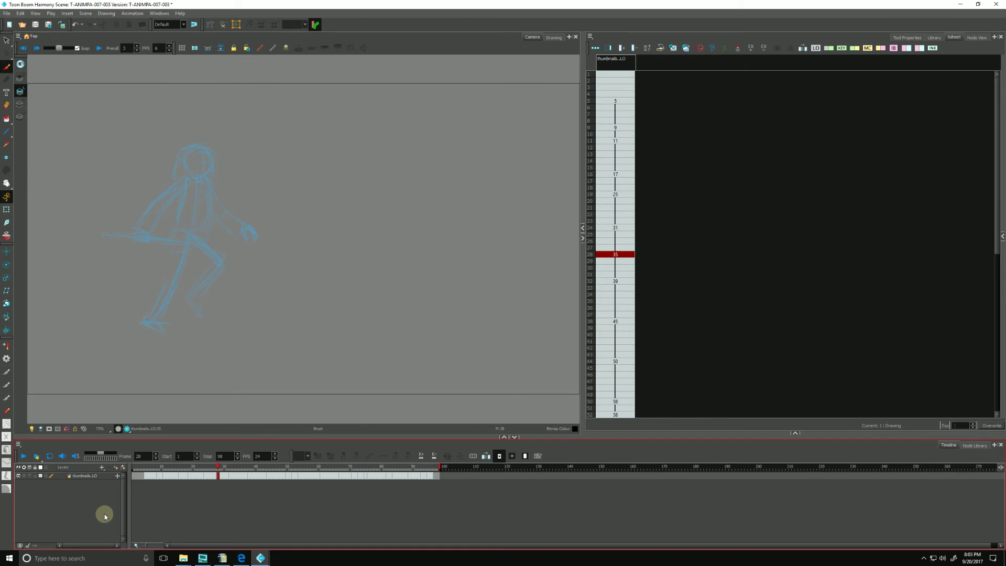